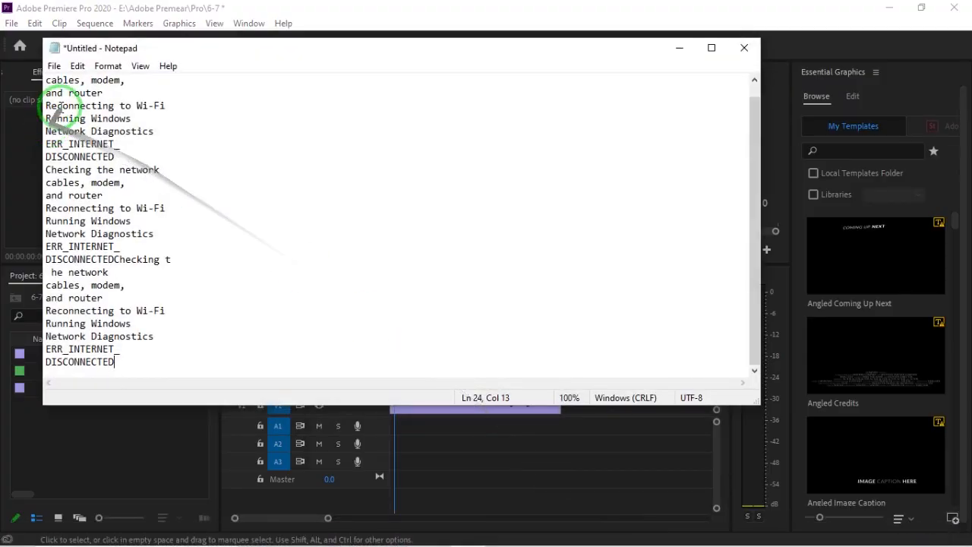
Copy the text lines about network troubleshooting from the Notepad document and switch back to Premiere Pro
drag(45, 79, 184, 367)
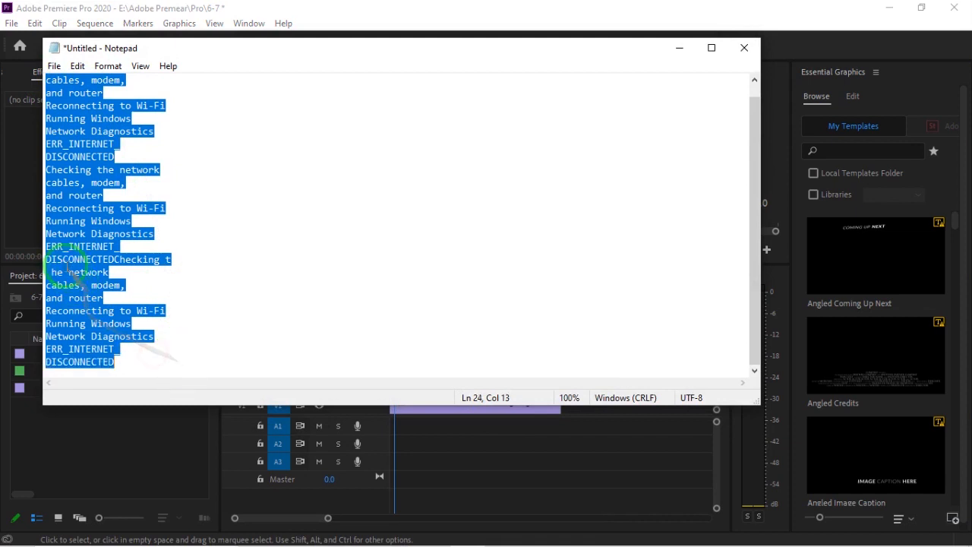
right_click(67, 268)
click(104, 317)
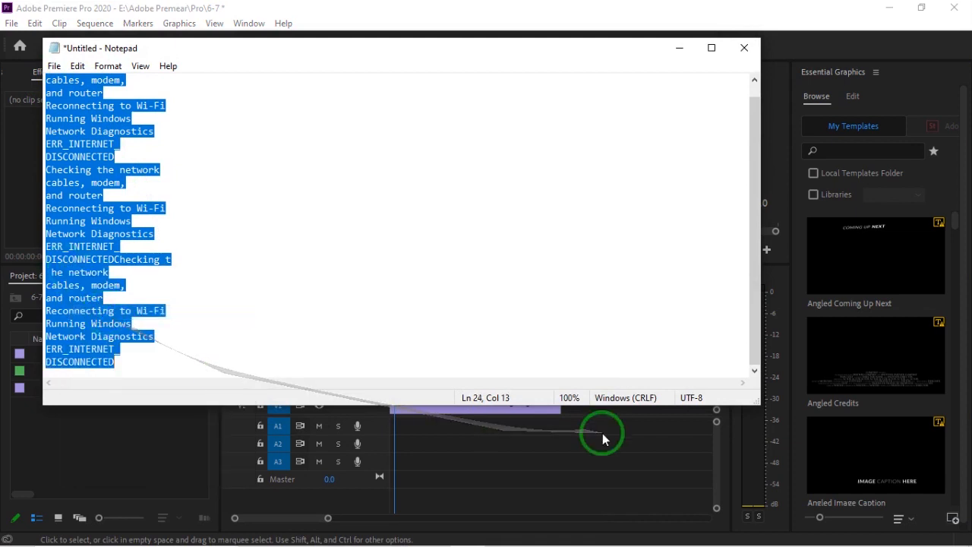
click(602, 433)
click(563, 113)
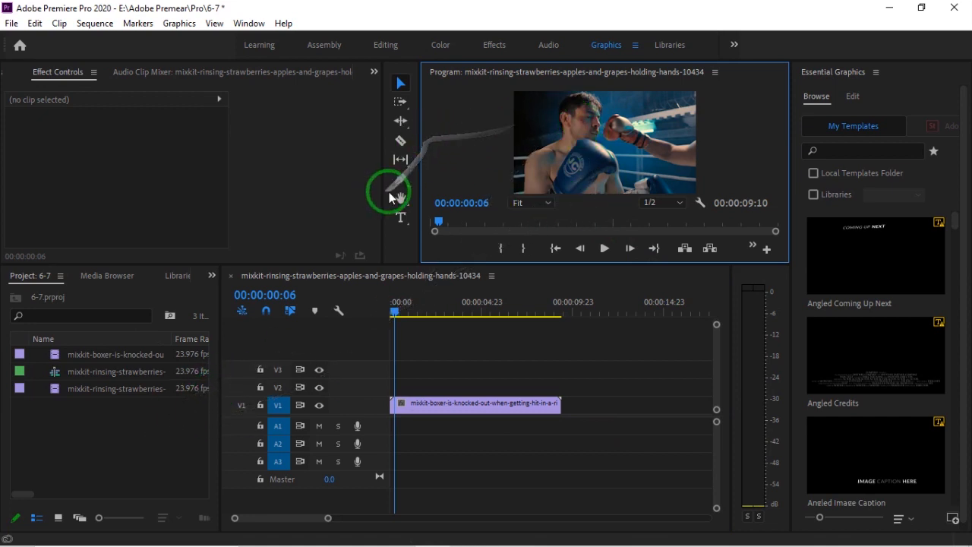
Add a text layer over the boxing video with the Type tool and paste the copied text into it
click(401, 218)
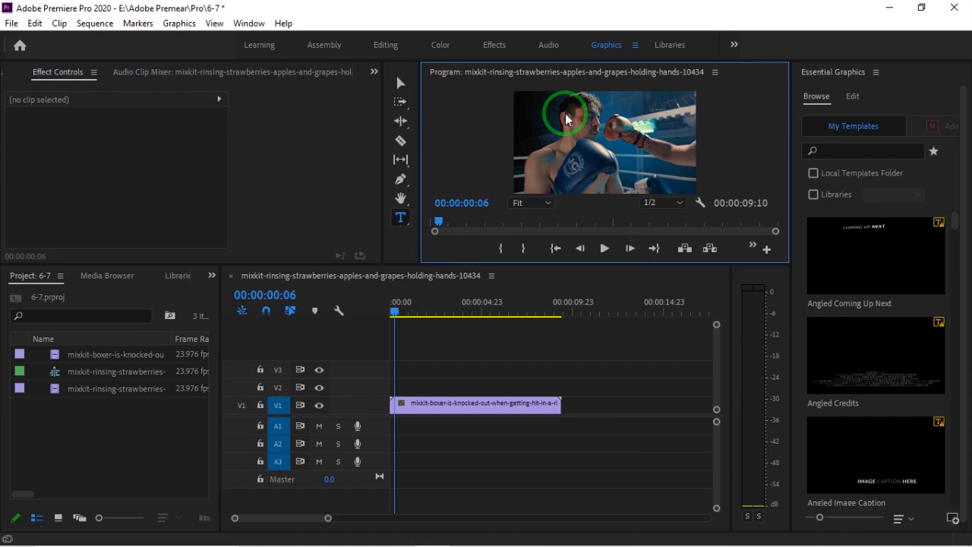
click(569, 118)
key(ctrl+v)
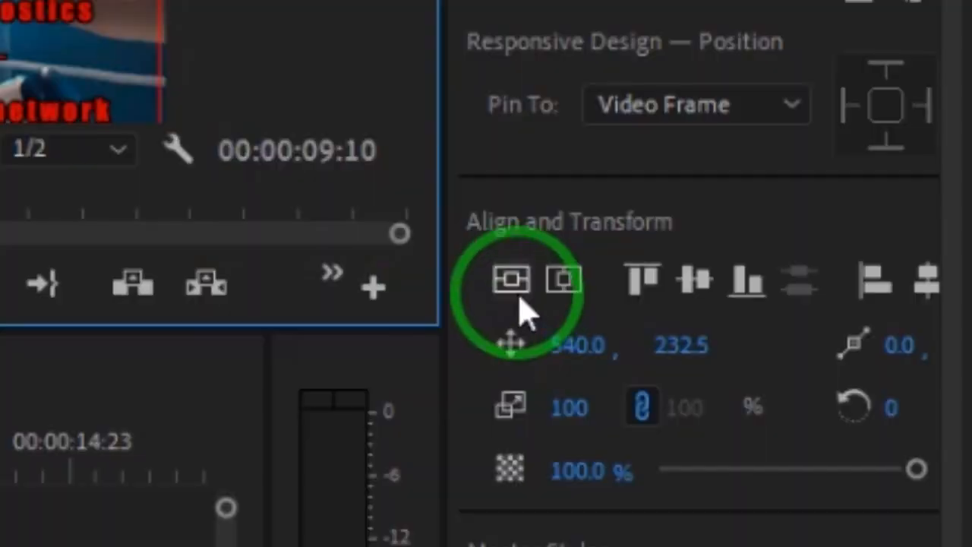
Centre the text vertically in the frame and reposition it over the video to about 292.0, -308.1
click(813, 248)
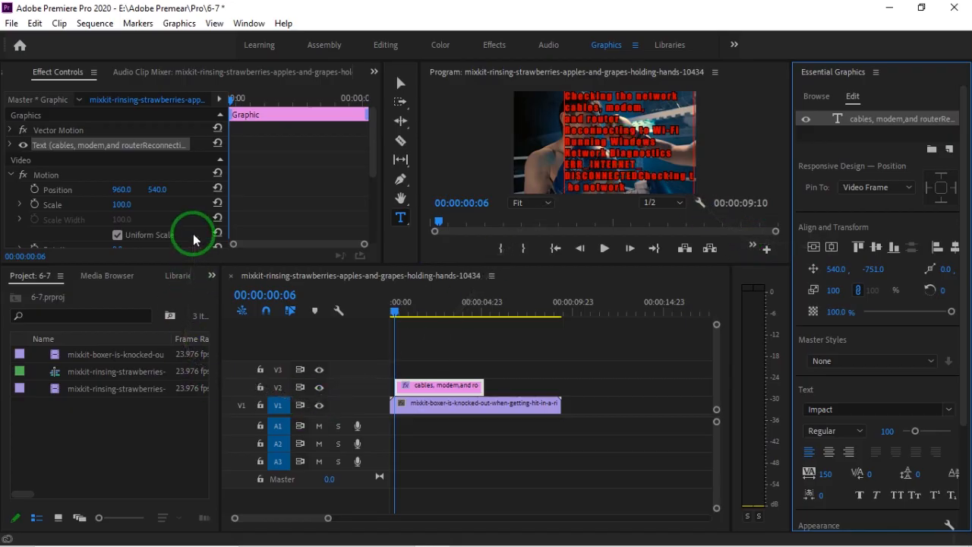
click(401, 81)
mouse_move(607, 126)
mouse_down()
mouse_move(614, 134)
mouse_move(596, 165)
mouse_move(612, 158)
mouse_move(606, 139)
mouse_up()
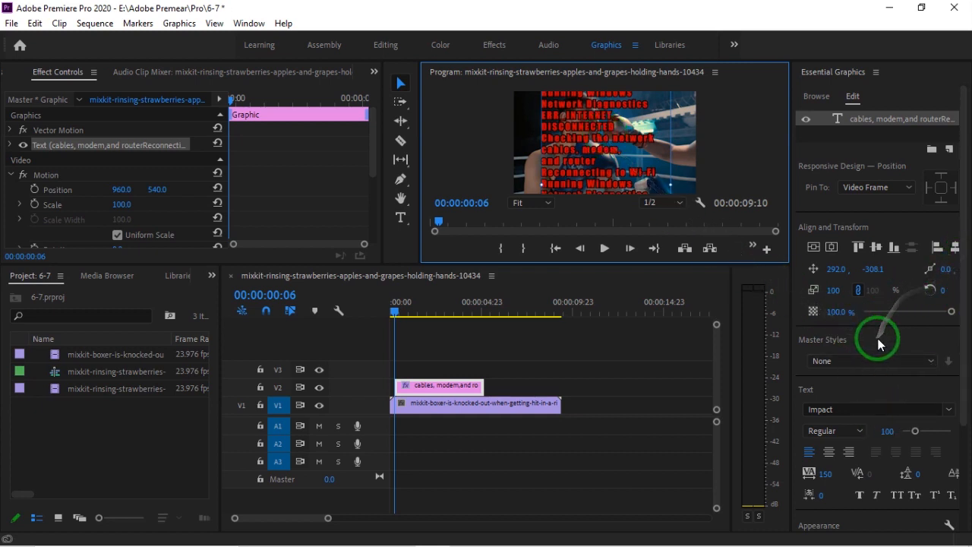
Change the text layer's fill colour to white
click(966, 217)
drag(967, 216, 963, 318)
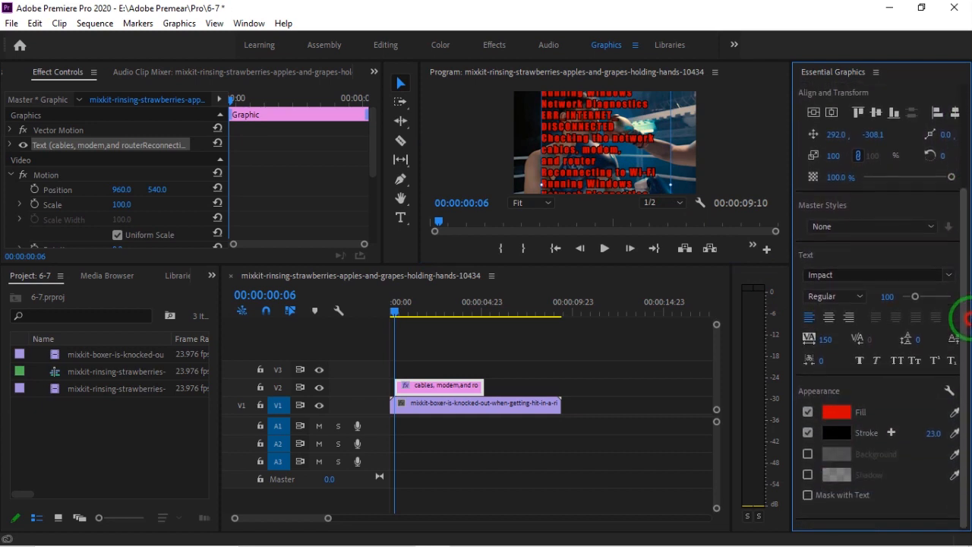
click(841, 411)
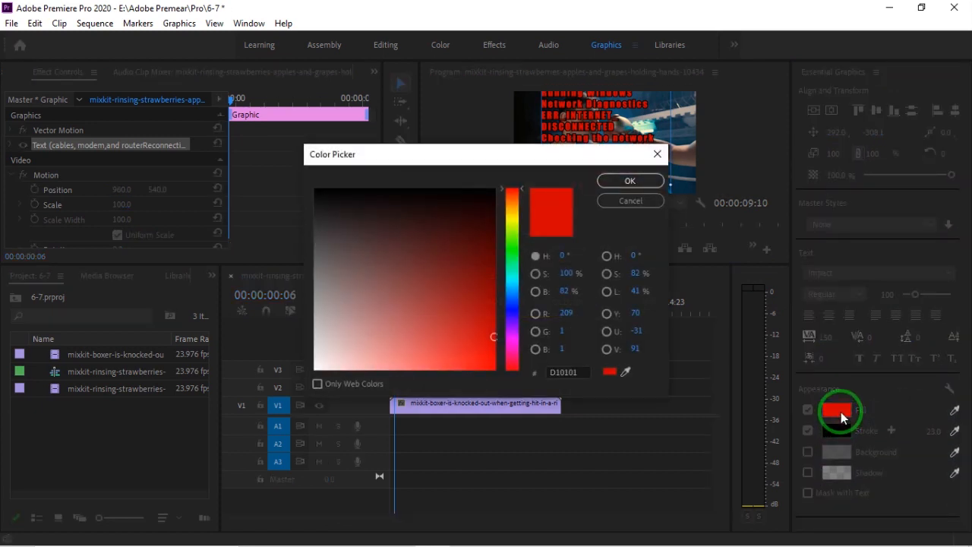
drag(327, 357, 235, 404)
click(628, 182)
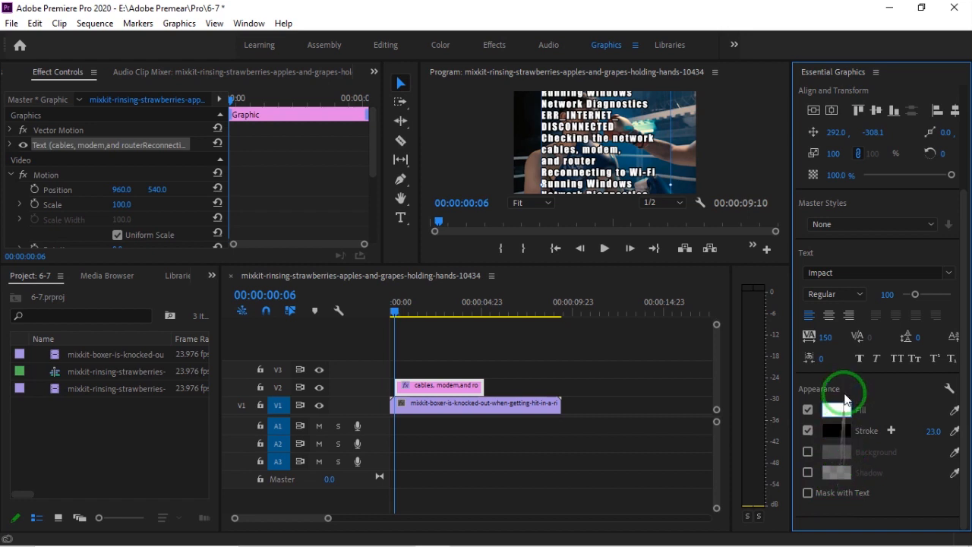
Hide the text layer and make it visible again
drag(961, 321, 954, 218)
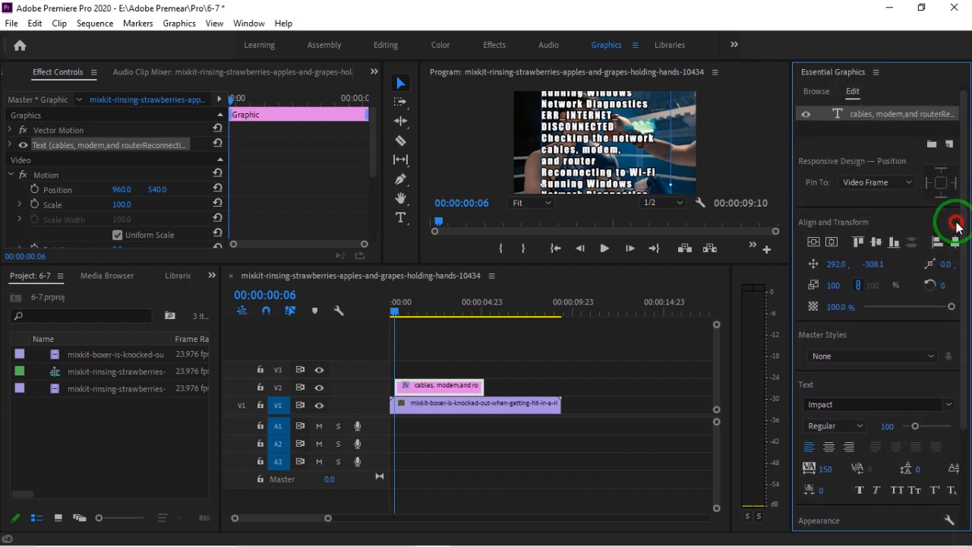
drag(965, 254, 961, 234)
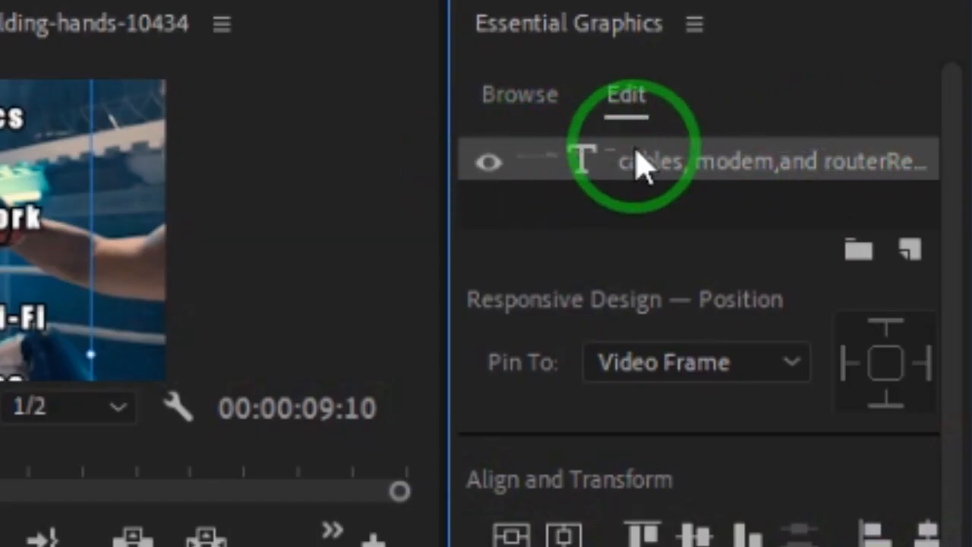
click(490, 163)
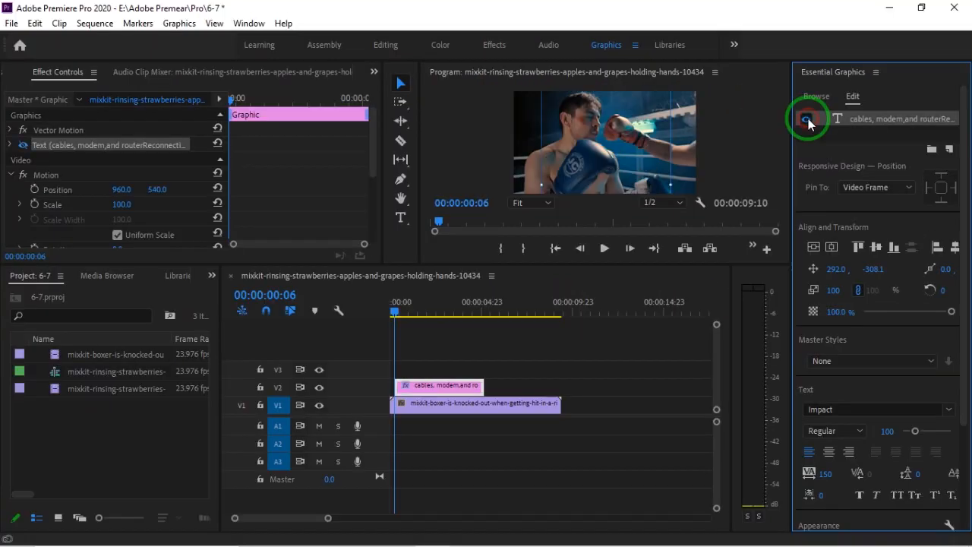
click(806, 119)
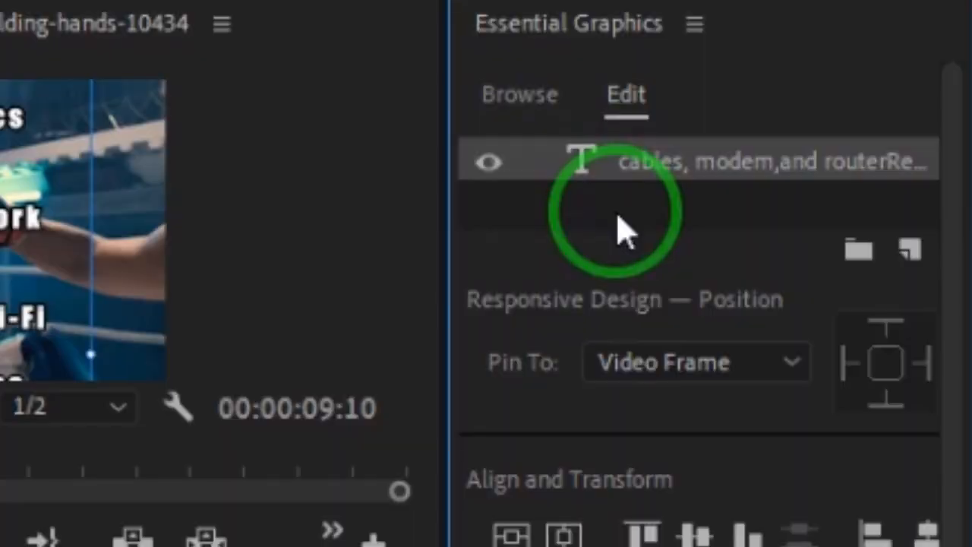
Deselect the text layer, enable Roll for the whole graphic and play the sequence to preview the scrolling text
click(618, 228)
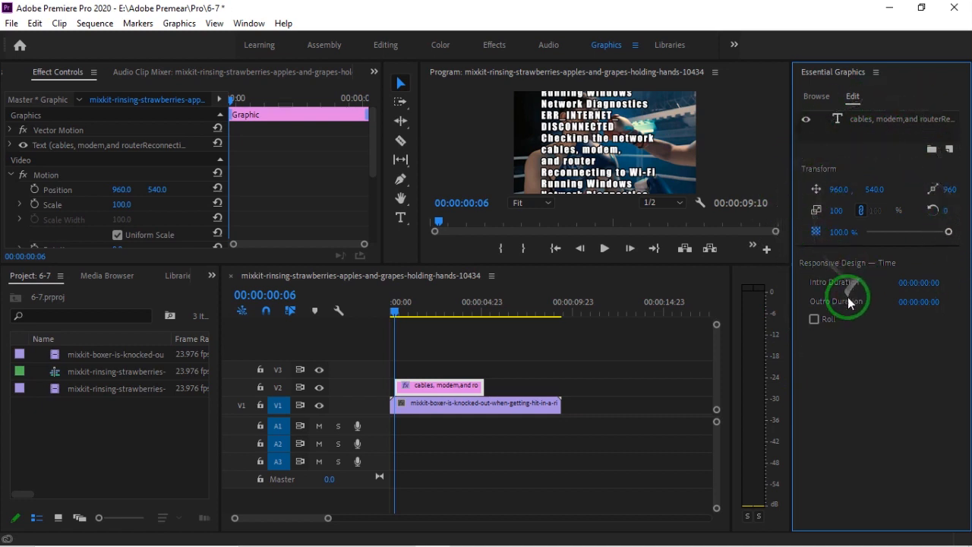
click(814, 320)
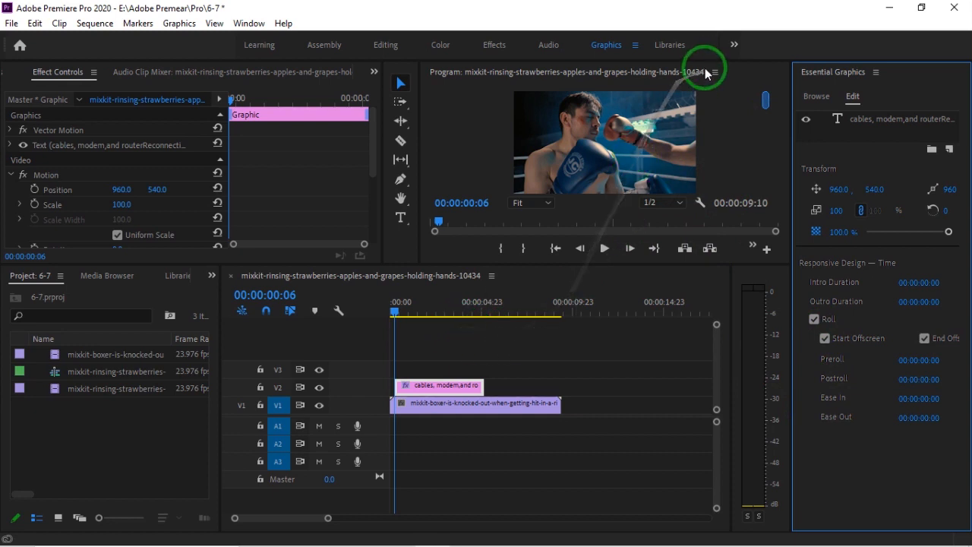
key(space)
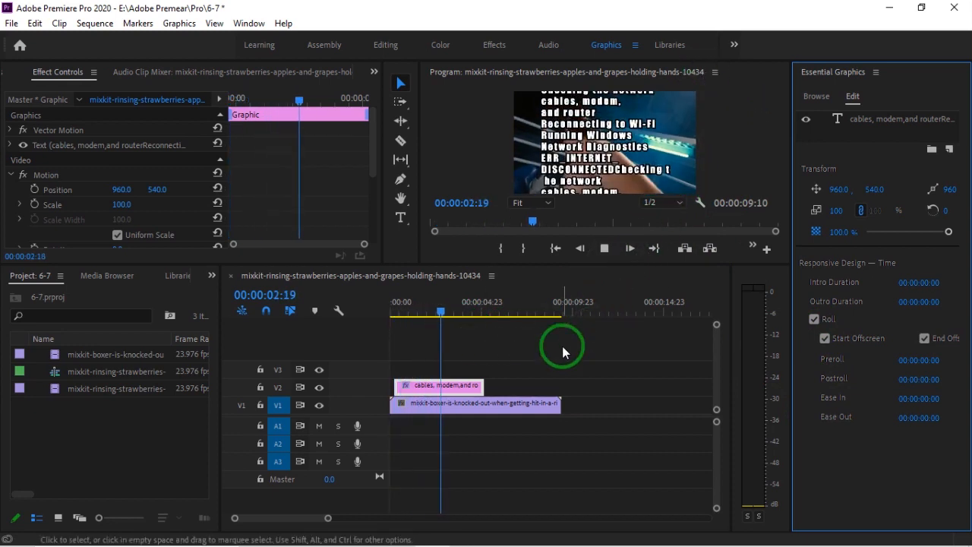
key(space)
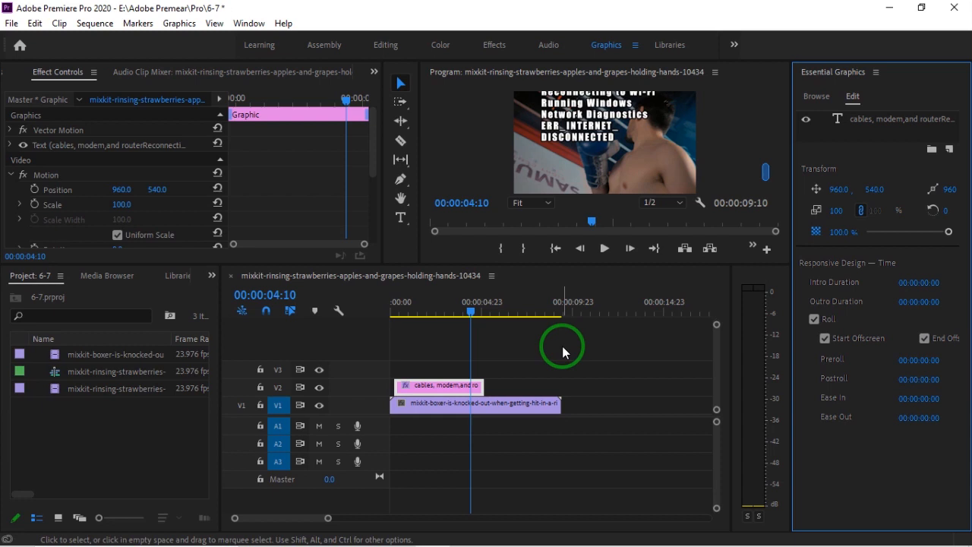
Extend the text graphic clip on V2 to end at about 00:00:11:14 and preview the roll from 00:00:01:00
drag(512, 383, 600, 384)
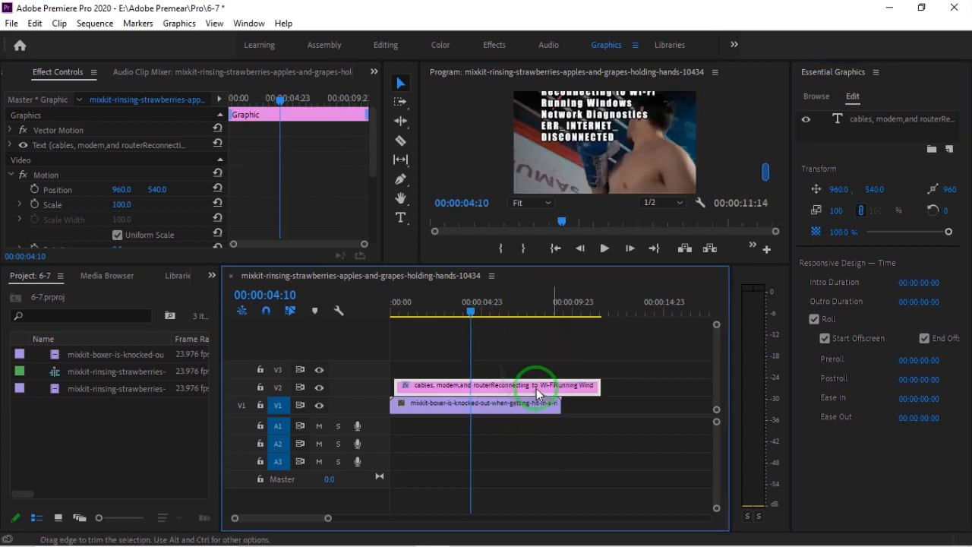
drag(470, 313, 407, 323)
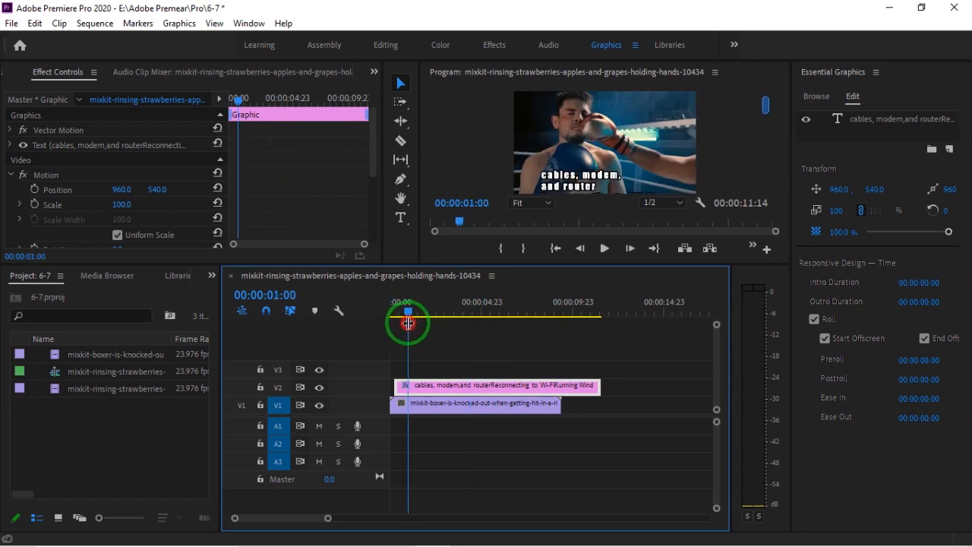
key(space)
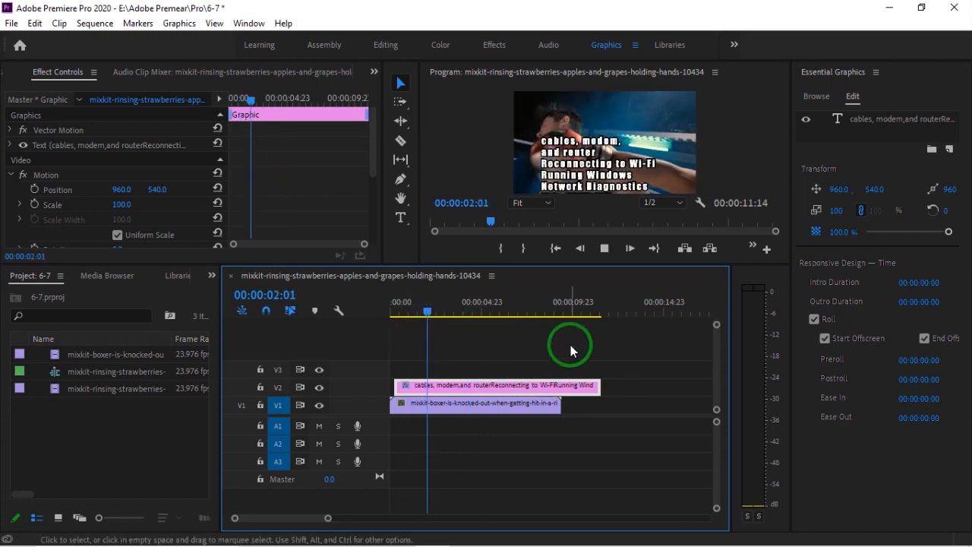
key(space)
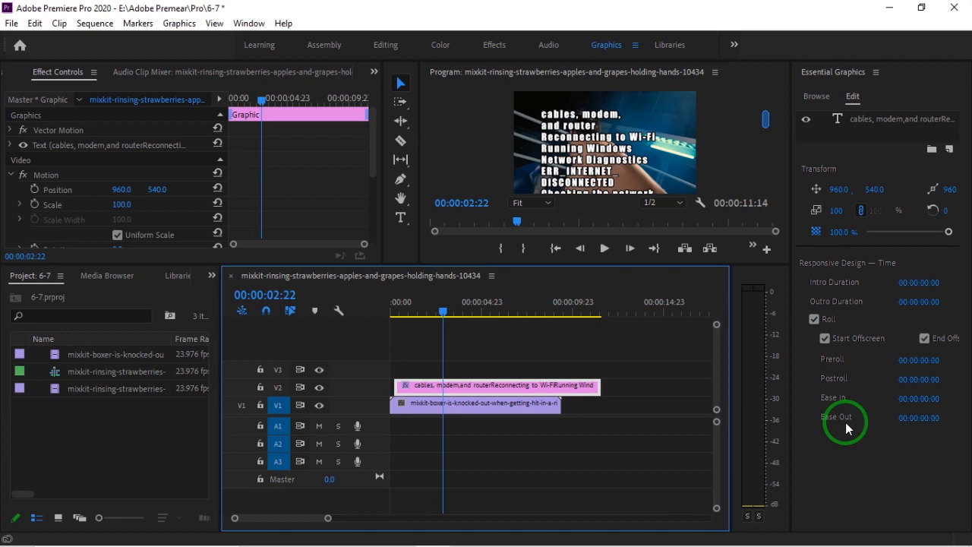
Move the playhead back to 00:00:00:14 and replay the rolling text over the video
drag(444, 315, 397, 334)
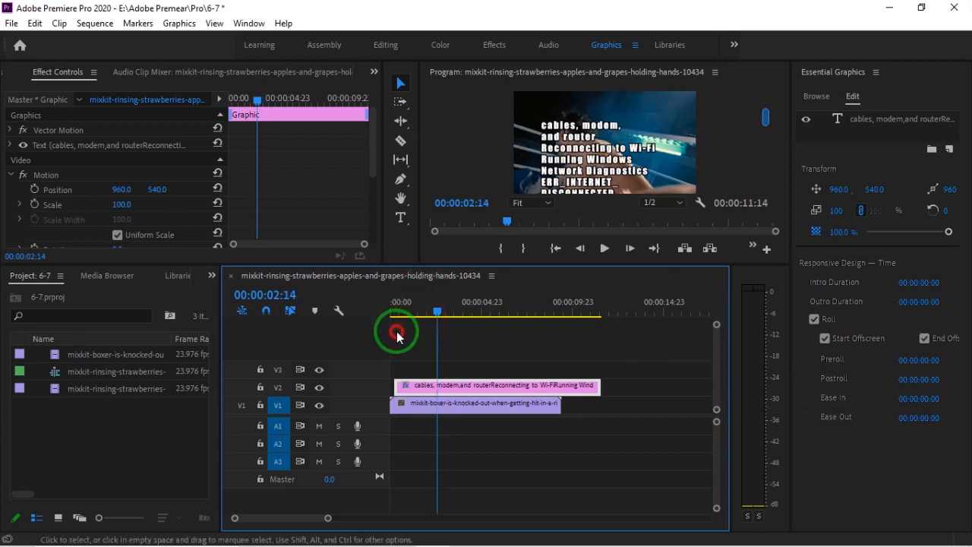
click(398, 334)
drag(431, 316, 399, 327)
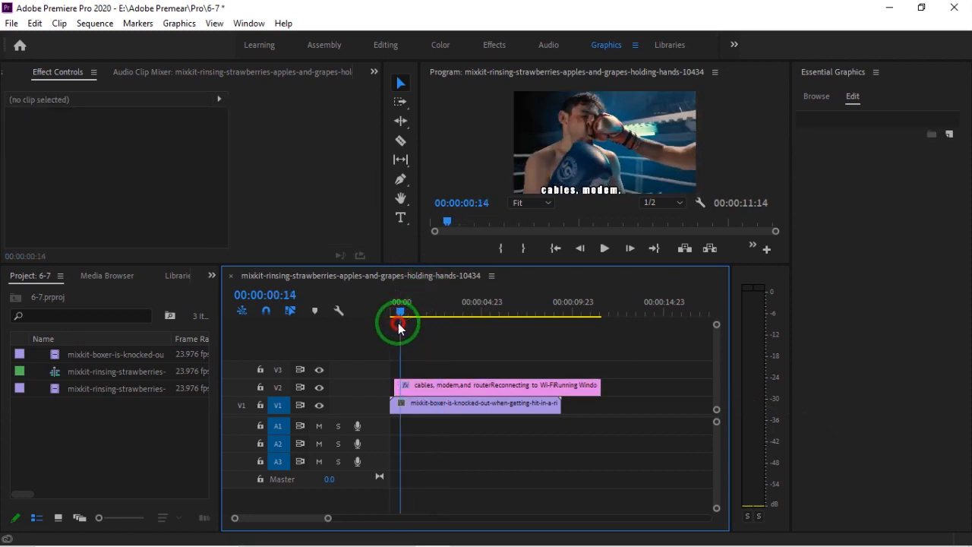
key(space)
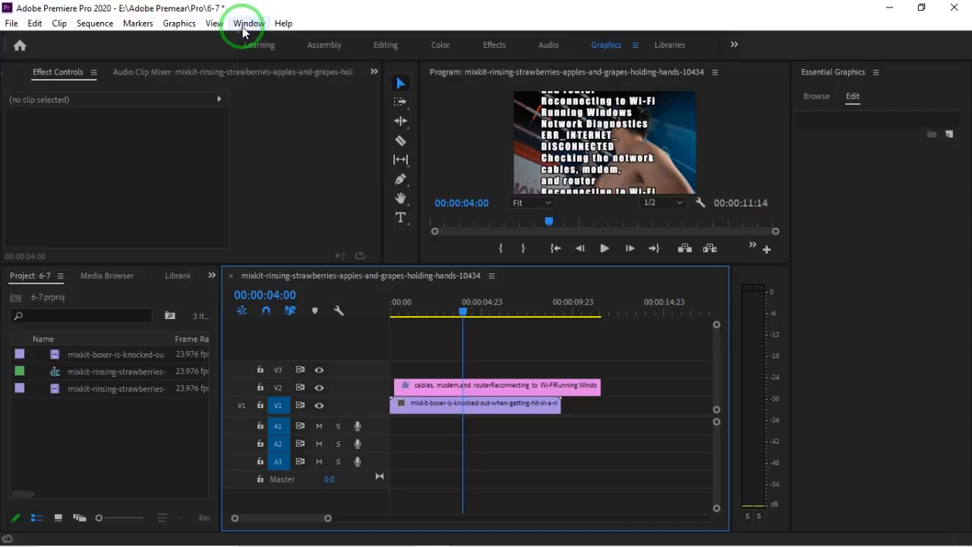
View the list of available workspaces and select the rolling text clip on V2 to show its Roll settings
click(248, 24)
mouse_move(336, 38)
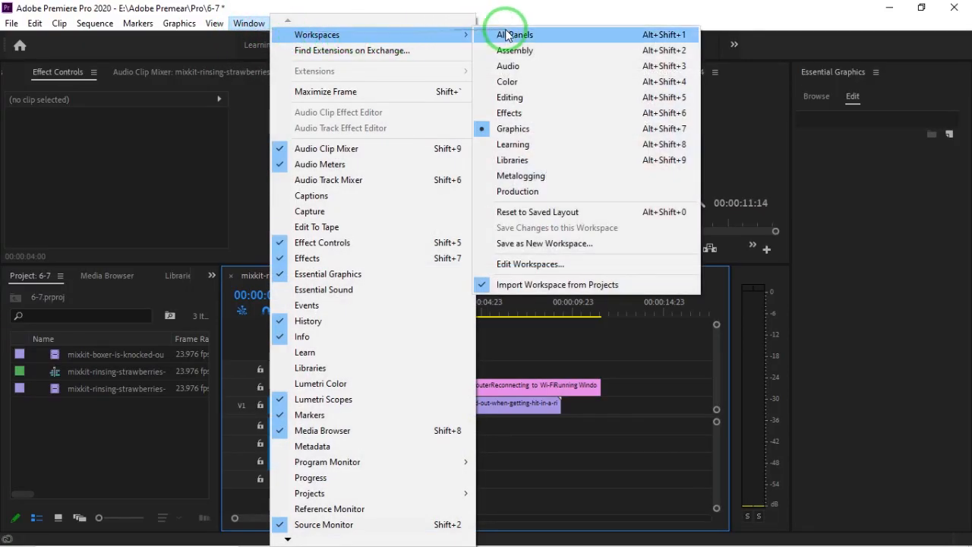
click(514, 140)
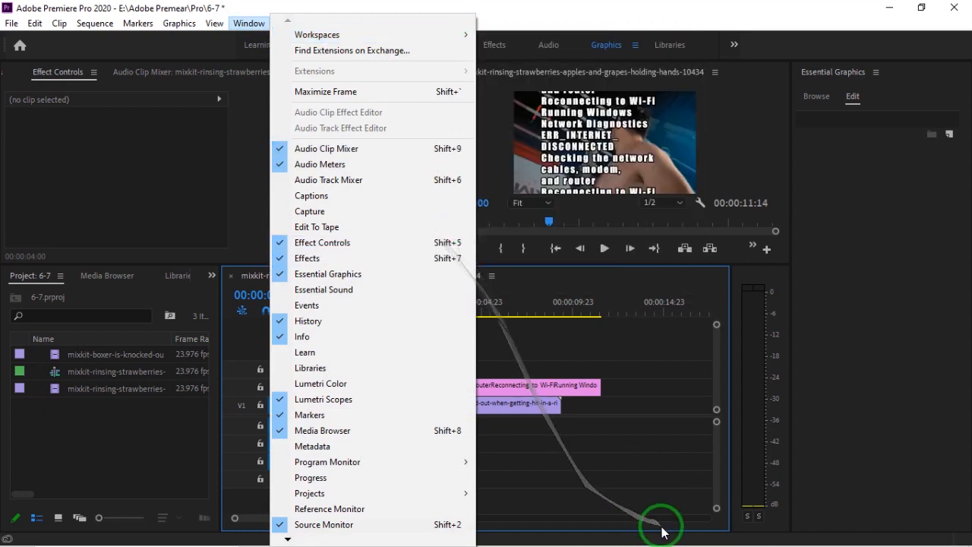
click(638, 452)
click(489, 390)
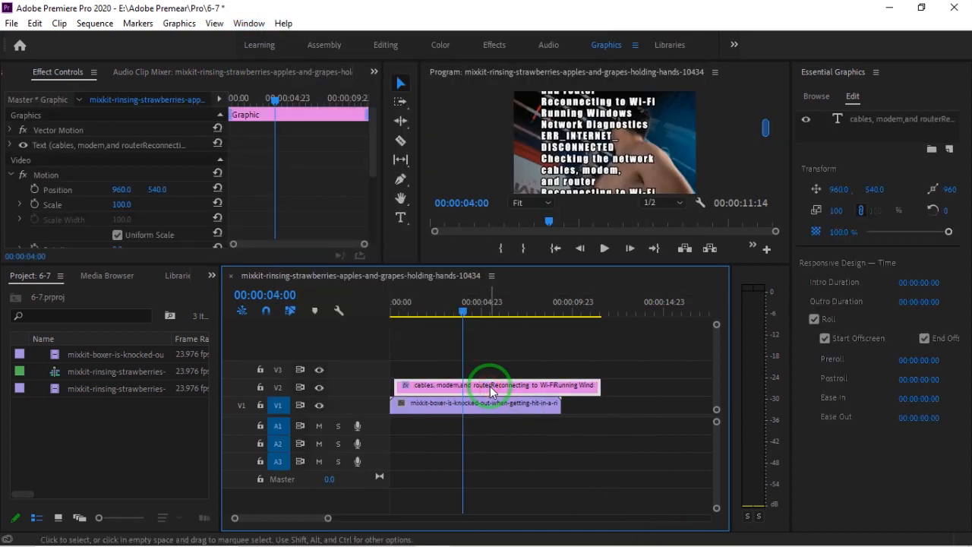